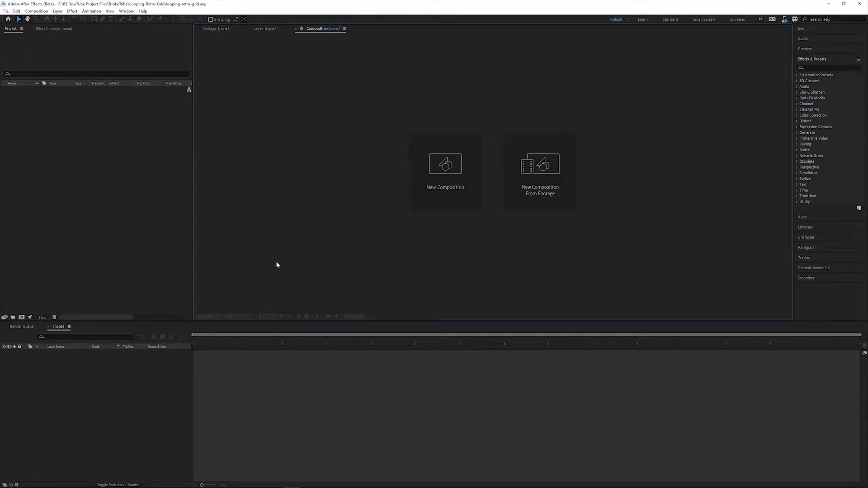
Create a new 1920×1080, 60 fps composition named 'Retro Grid'
click(447, 191)
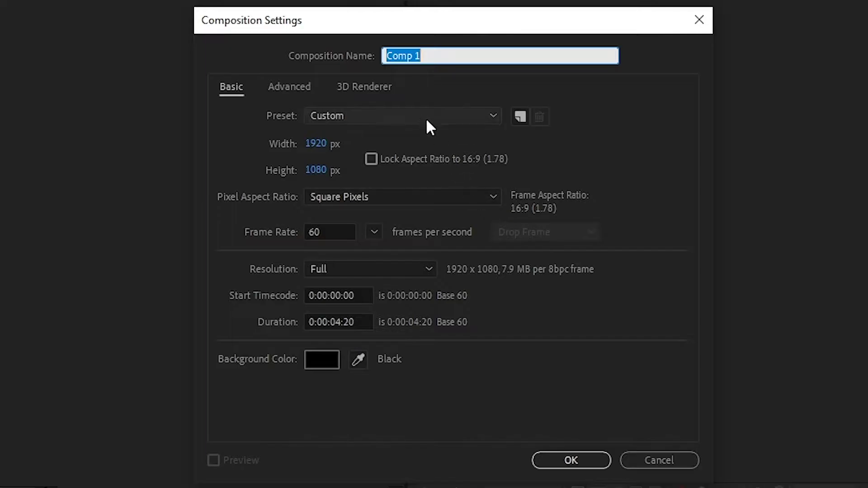
click(439, 52)
double_click(439, 52)
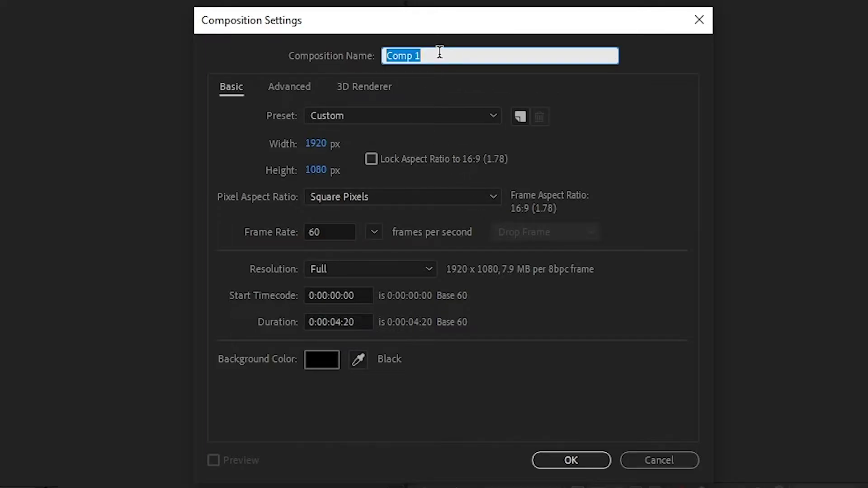
text(Retro Grid)
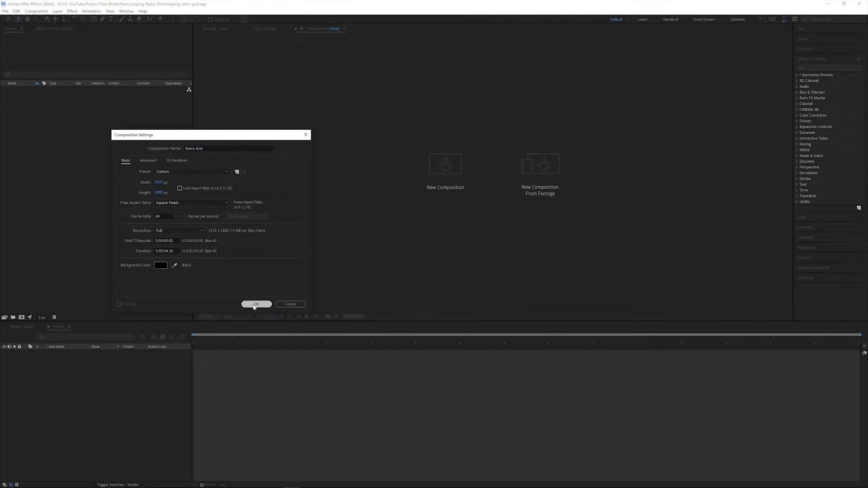
key(Return)
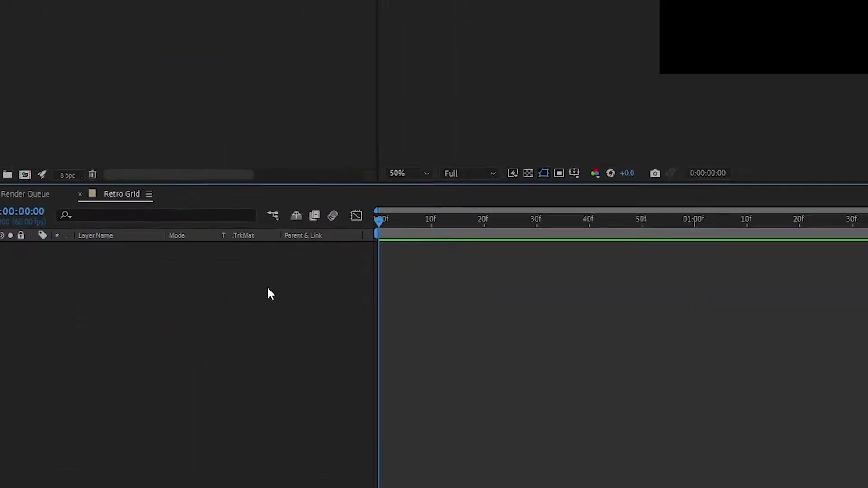
Add a white 4000×4000 px solid layer named 'Grid' to the composition
right_click(140, 373)
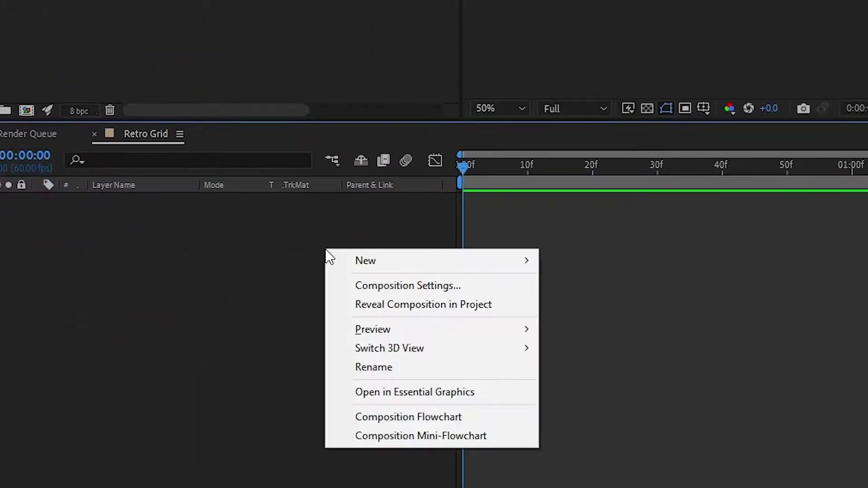
mouse_move(353, 265)
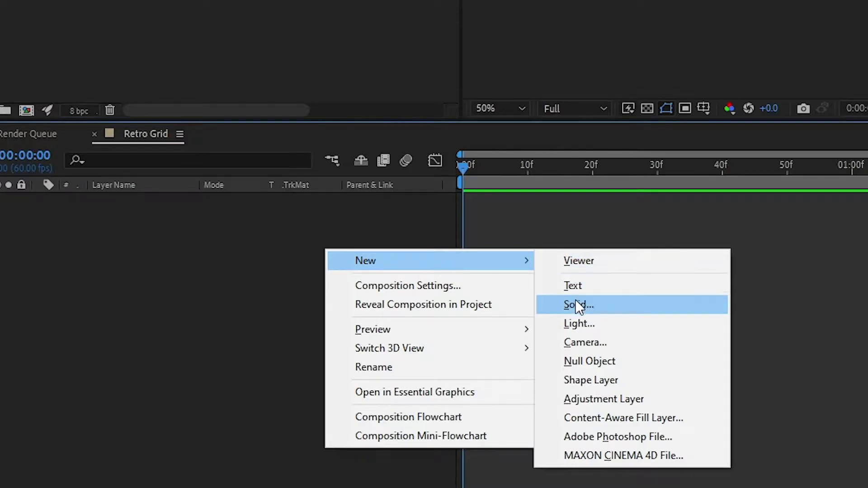
click(579, 311)
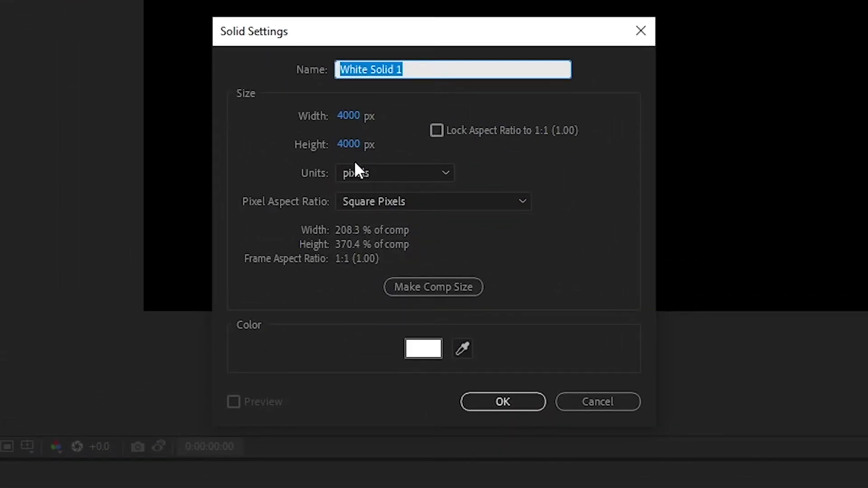
click(445, 67)
key(ctrl+a)
text(Grid)
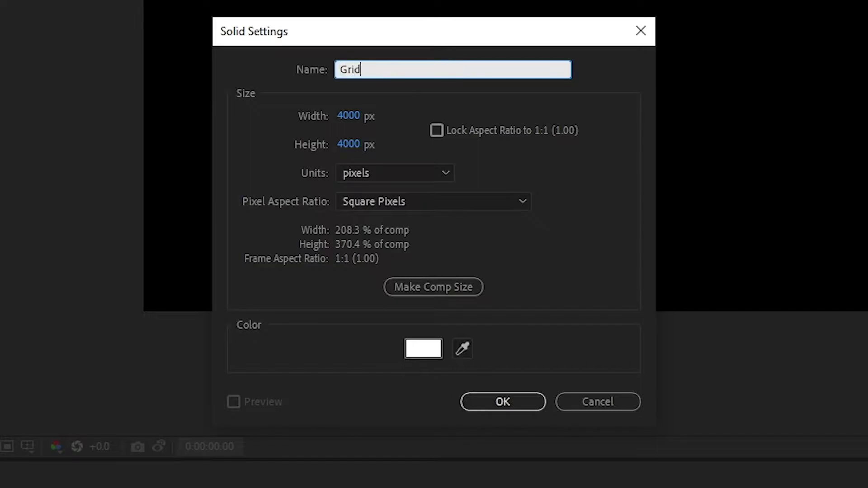
key(Return)
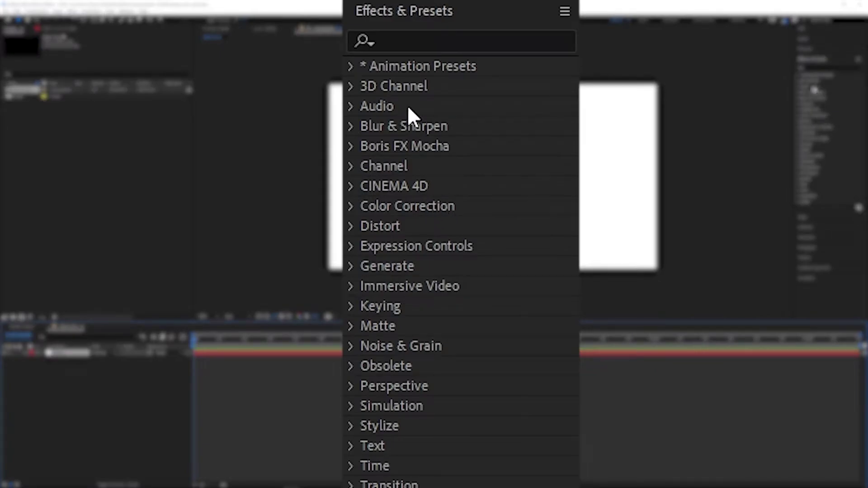
Search Effects & Presets for 'grid' and apply the Grid effect to the Grid solid
click(412, 40)
text(grid)
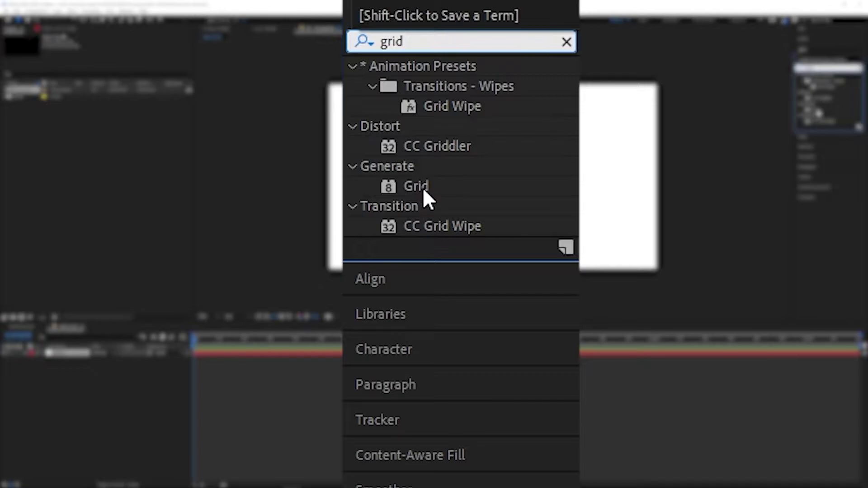
drag(817, 111, 557, 166)
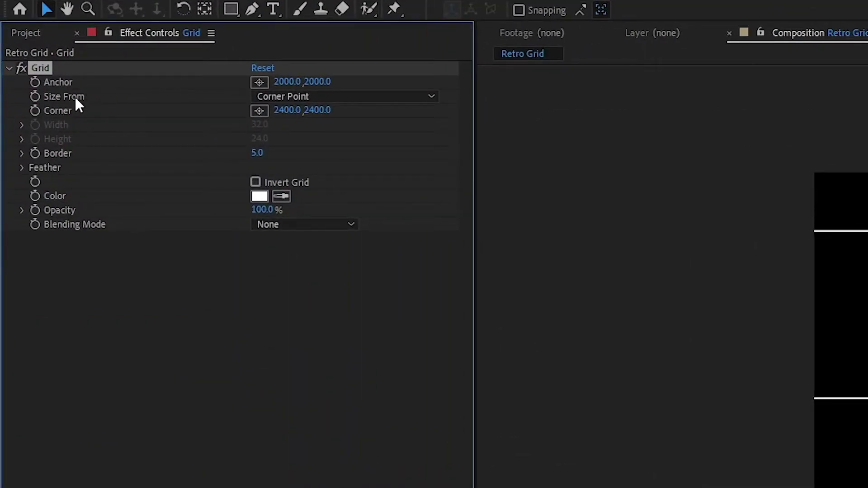
Set the Grid effect's Size From to Width Slider and enlarge Width to 200
click(325, 97)
click(326, 135)
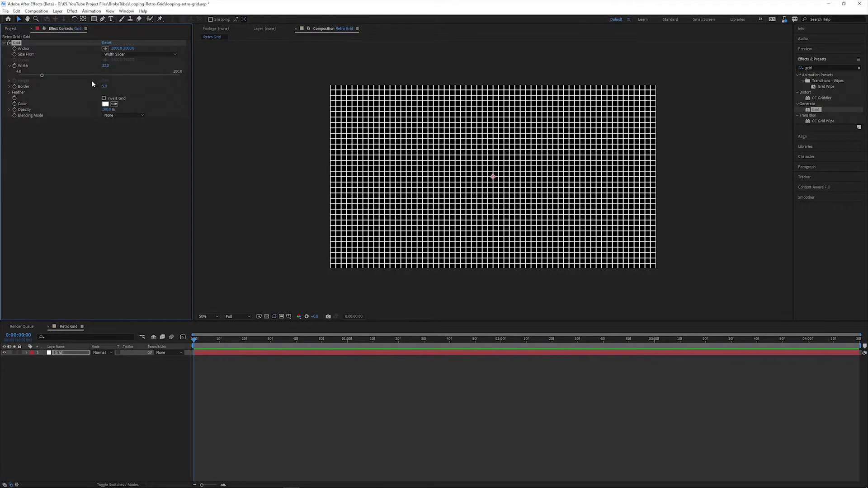
drag(44, 76, 180, 75)
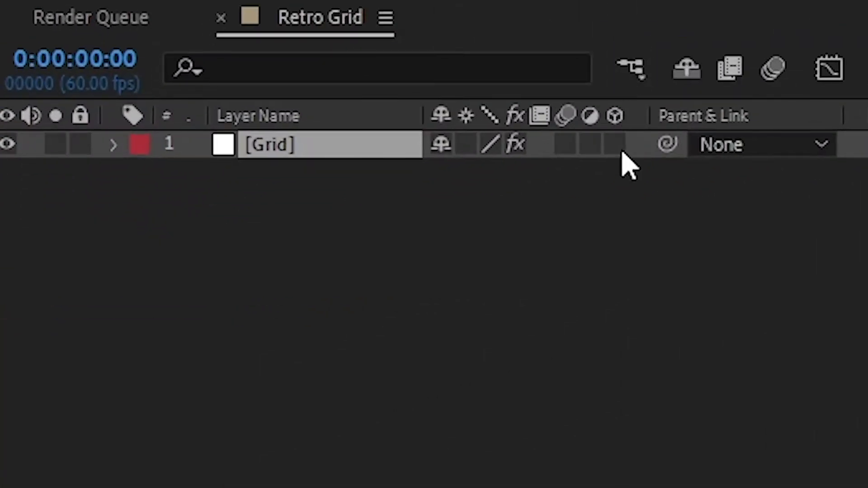
Make the Grid layer 3D and set its X Rotation to -85° to form a floor
click(616, 151)
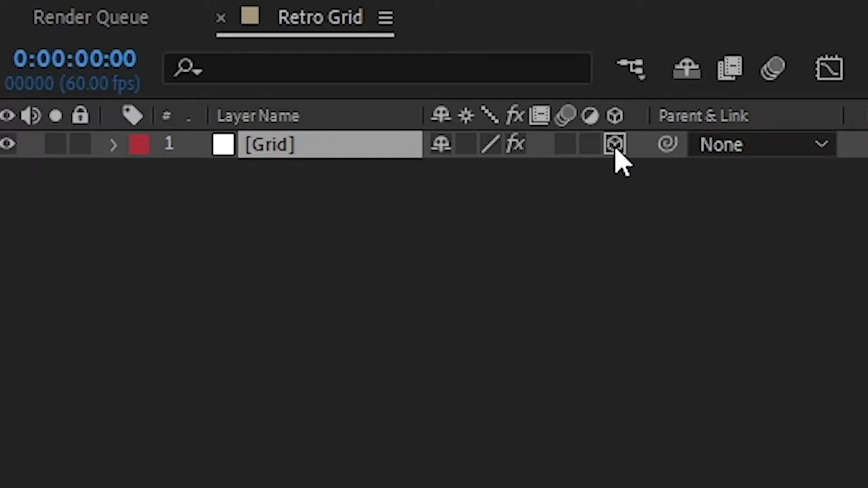
click(615, 151)
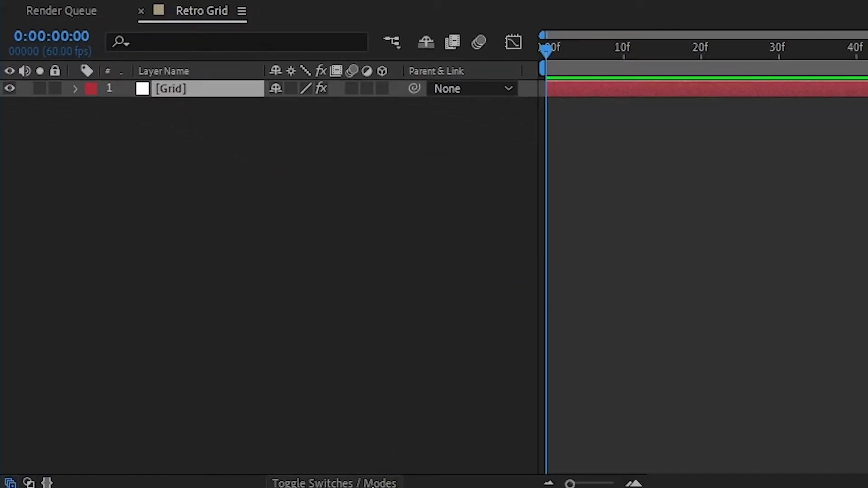
click(372, 485)
click(372, 484)
click(75, 89)
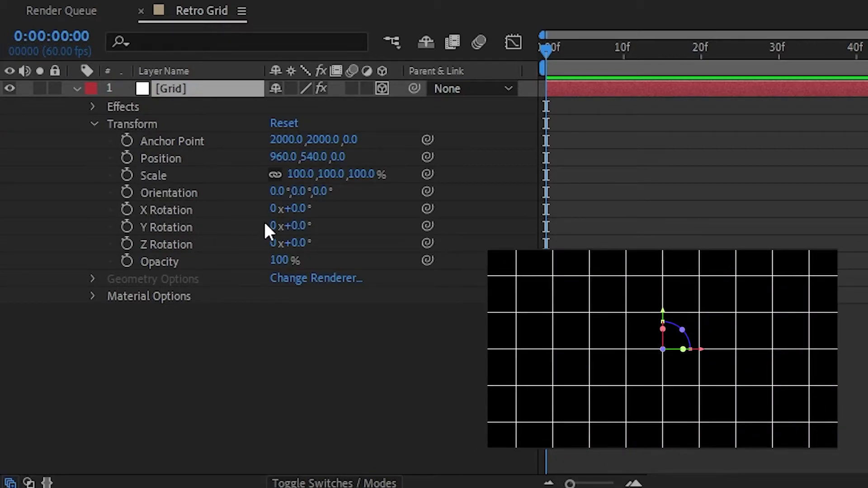
drag(292, 210, 246, 213)
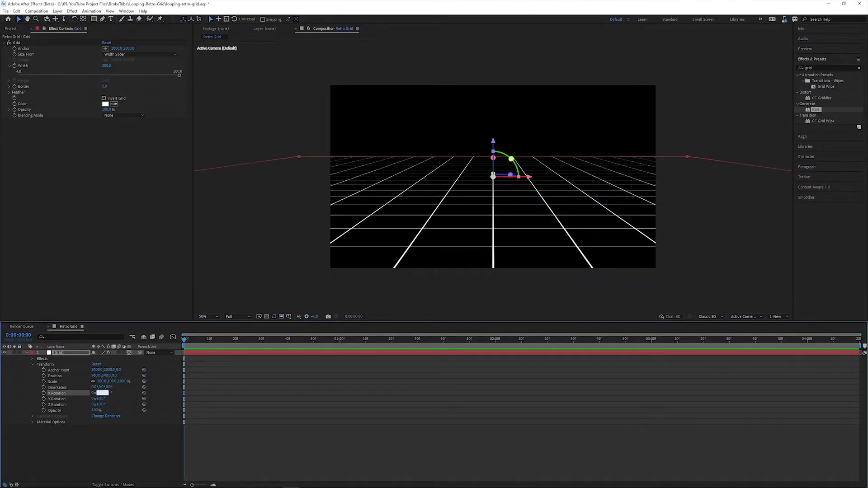
key(Return)
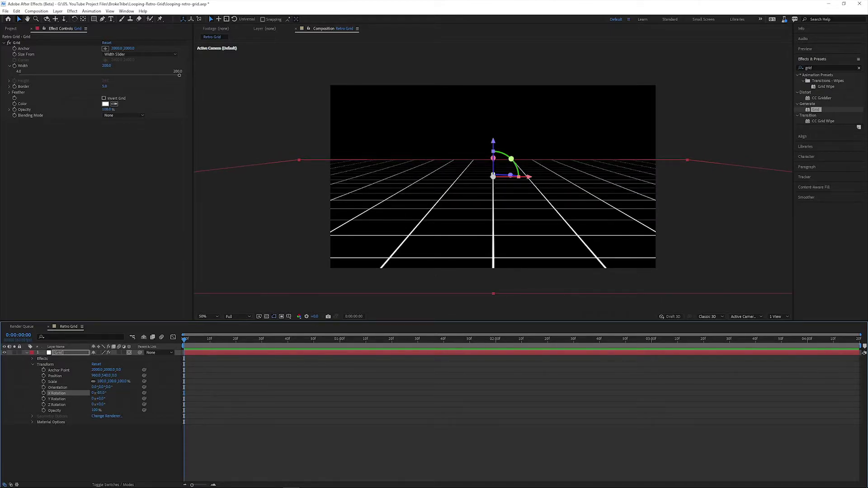
Lower the grid floor's Position so it fills the bottom third of the frame
click(137, 453)
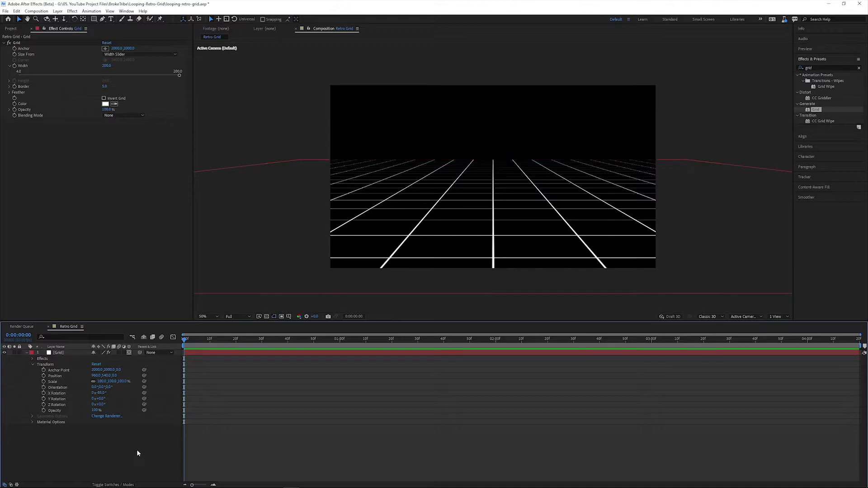
key(p)
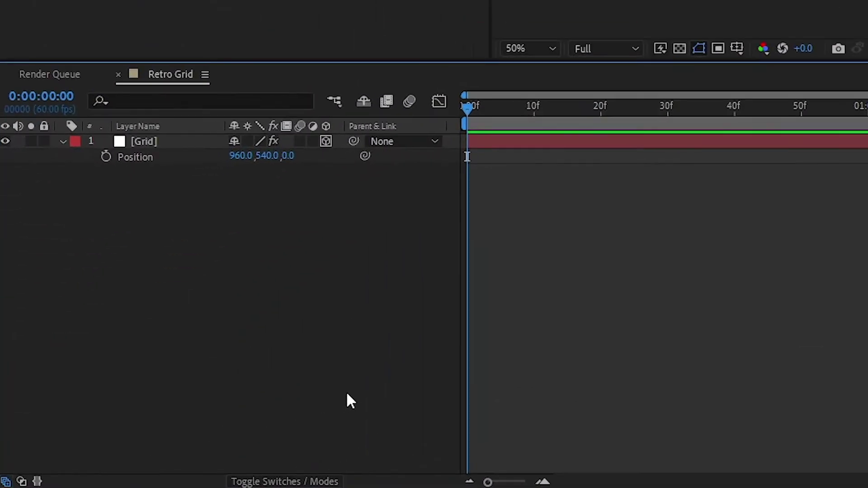
drag(272, 158, 378, 211)
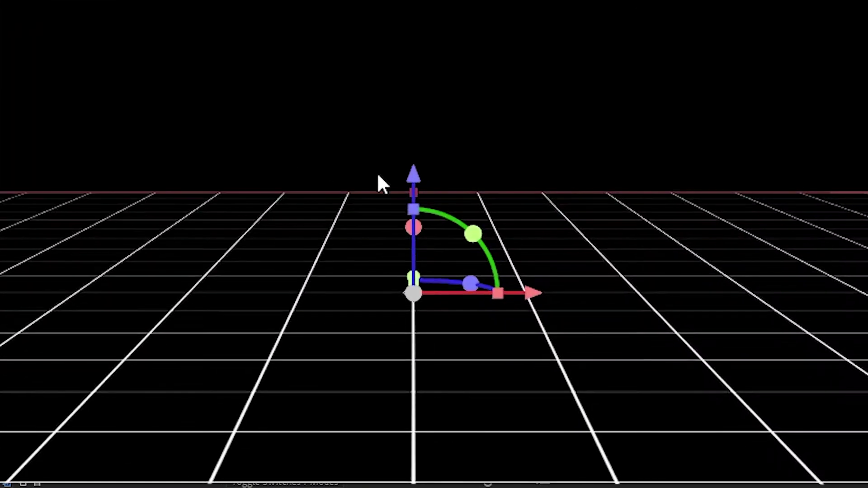
drag(413, 174, 399, 333)
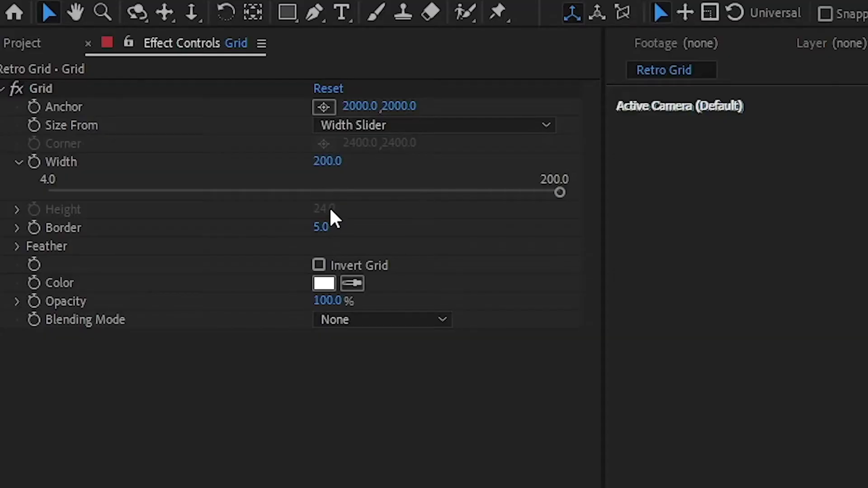
Thicken the Grid effect's Border from 5 to 10
click(322, 227)
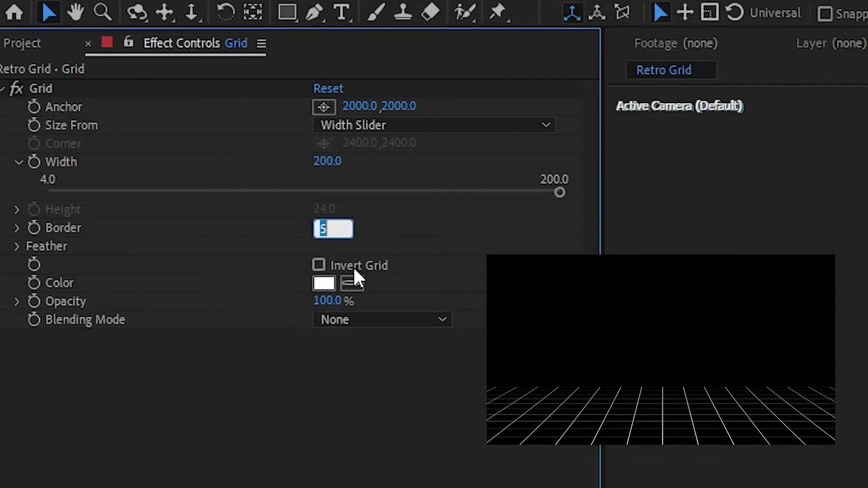
text(10)
key(Return)
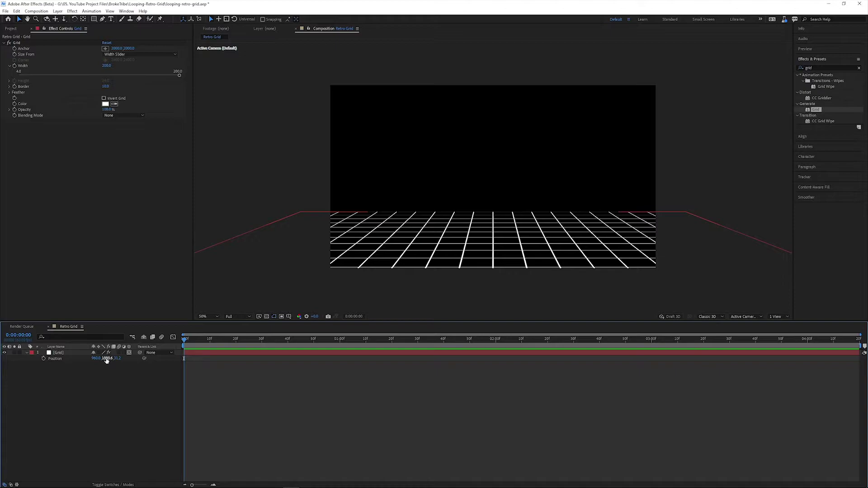
Keyframe the Grid effect's Anchor at the start, then raise it to 2000, 2050 at the end
click(437, 348)
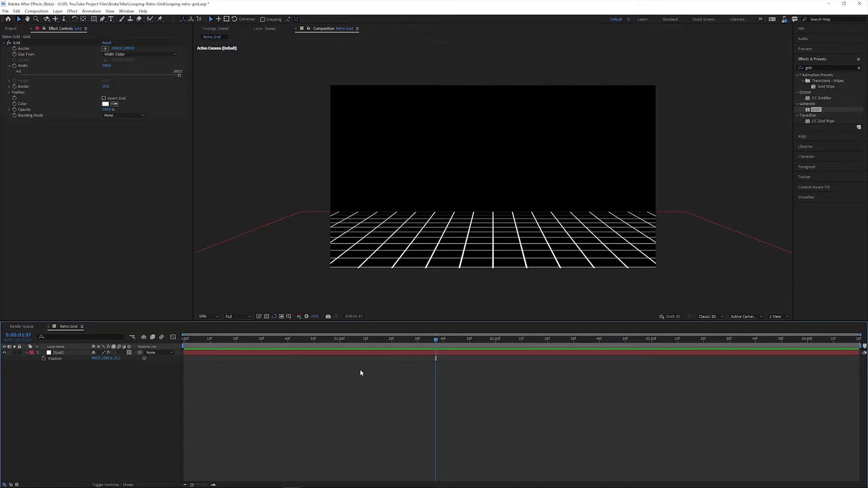
click(186, 347)
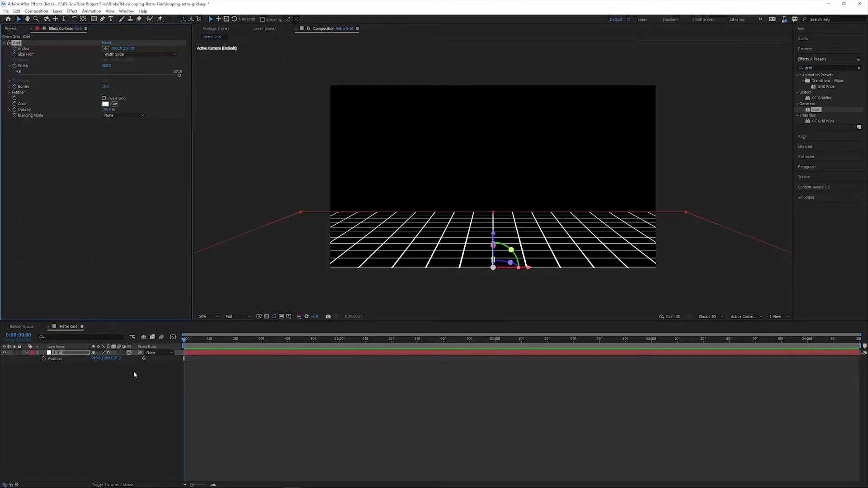
click(229, 387)
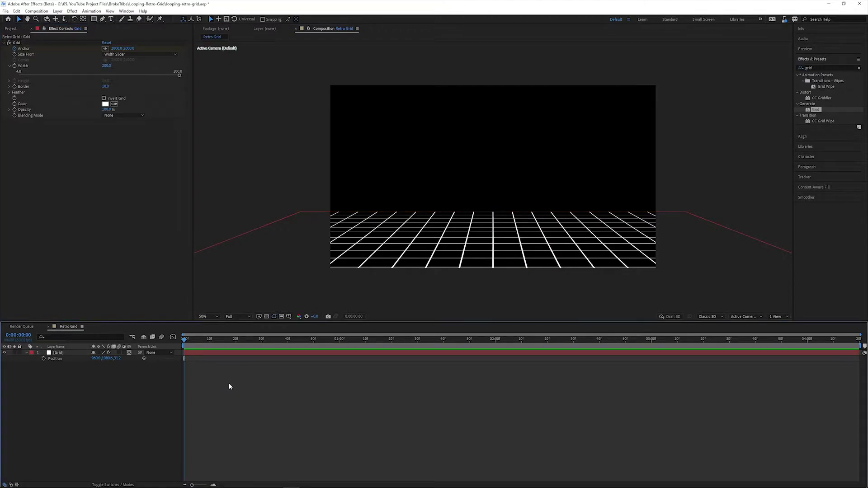
key(End)
drag(128, 48, 262, 76)
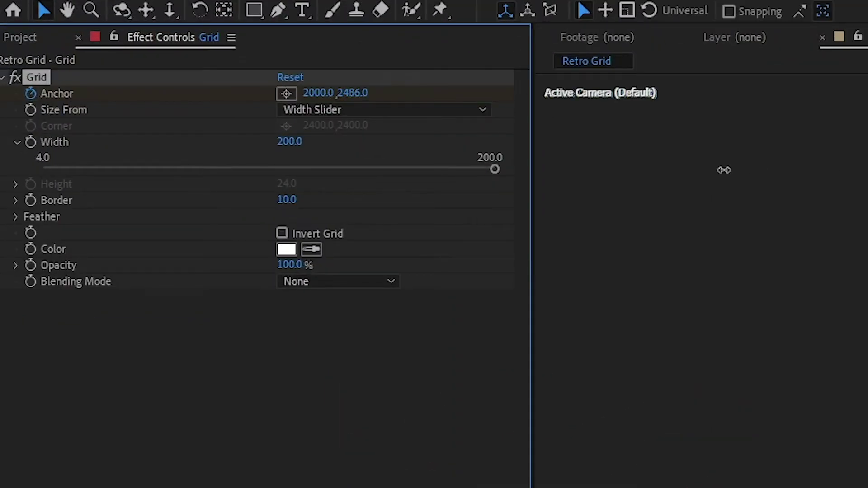
drag(724, 170, 755, 477)
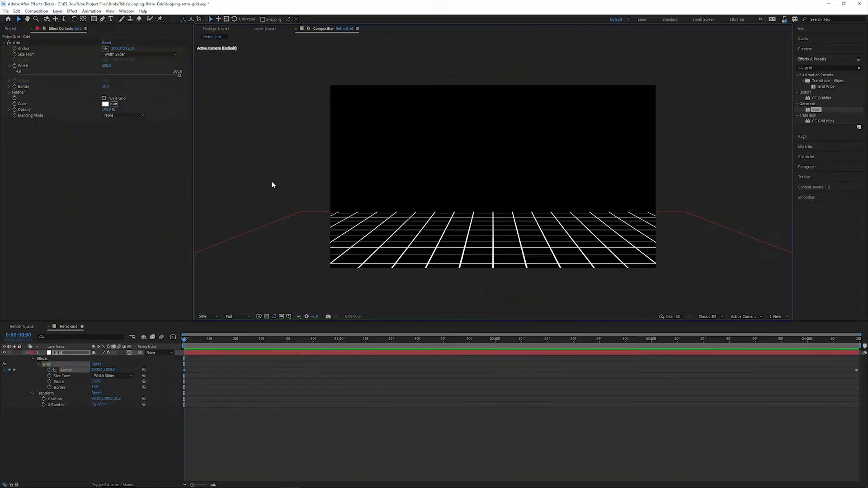
Preview the floor lines scrolling forward with the Anchor ending at 2000, 4000
click(272, 184)
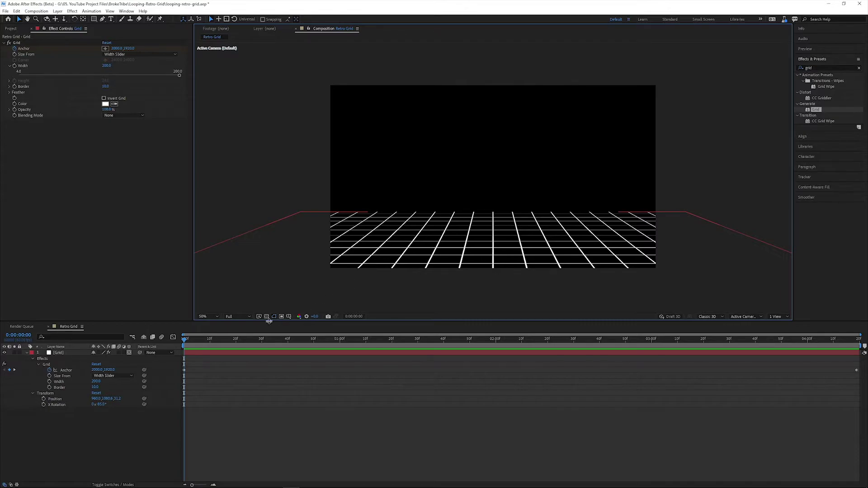
drag(231, 340, 148, 340)
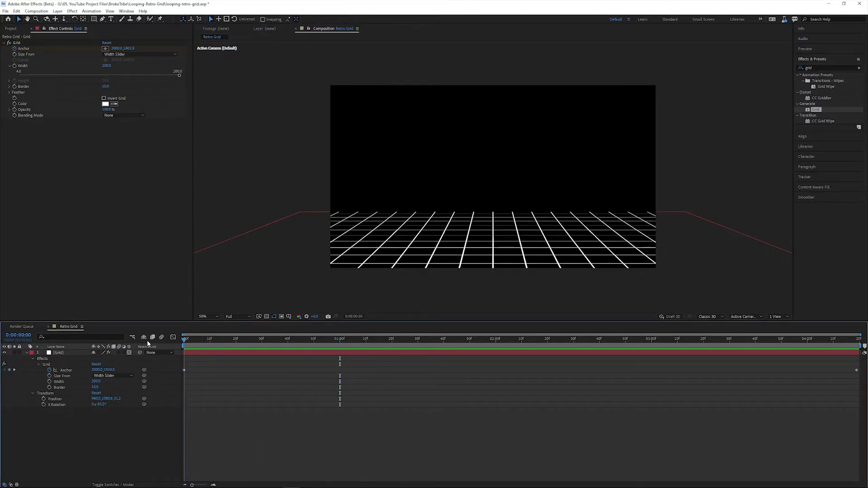
click(392, 267)
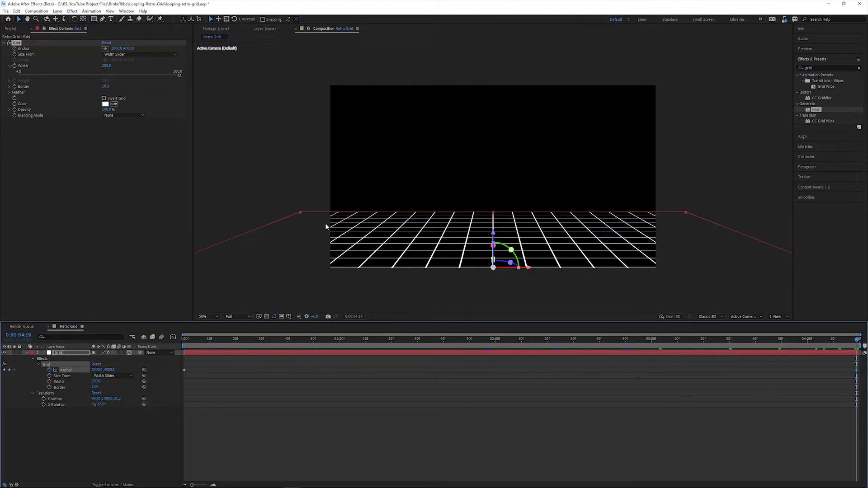
key(space)
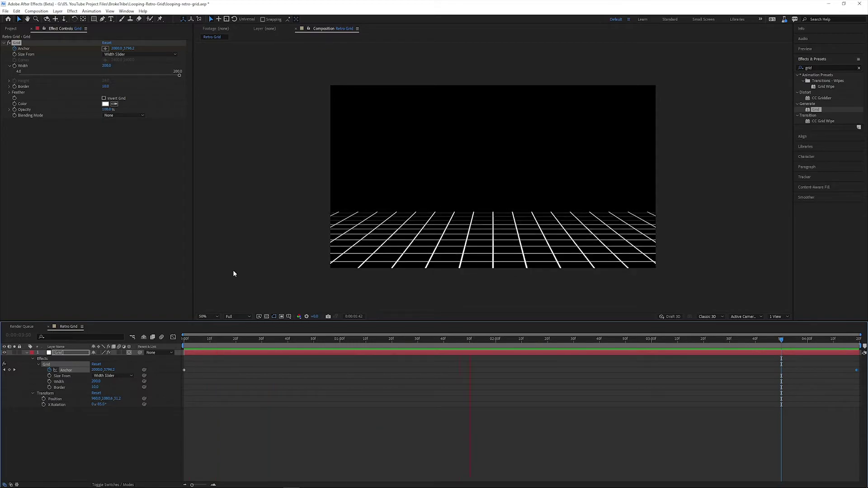
key(space)
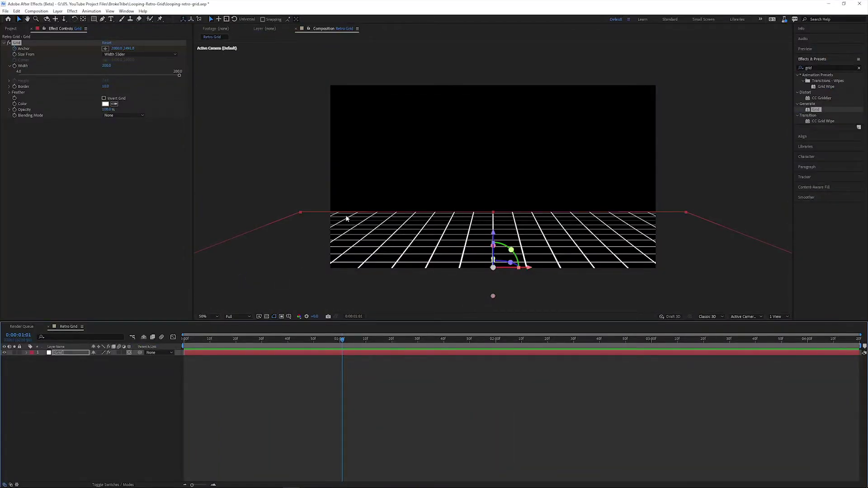
click(267, 180)
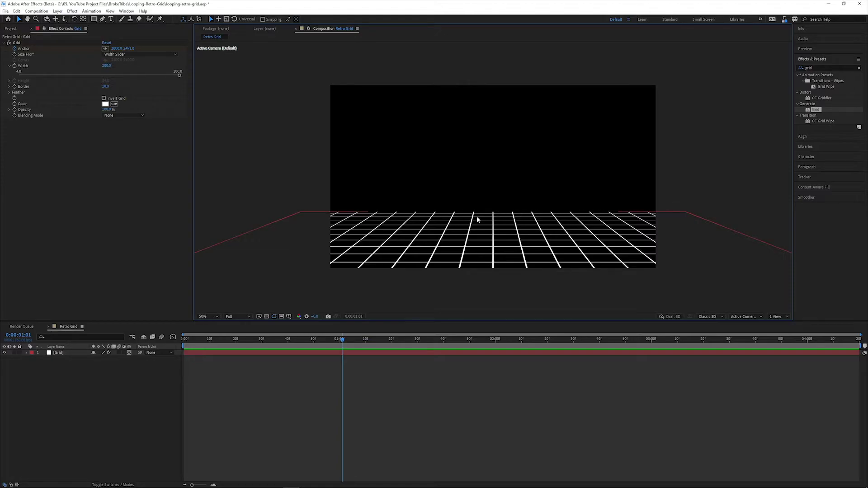
Search 'gradi' and apply Gradient Ramp to the Grid layer to fade lines toward the horizon
double_click(810, 68)
text(gradi)
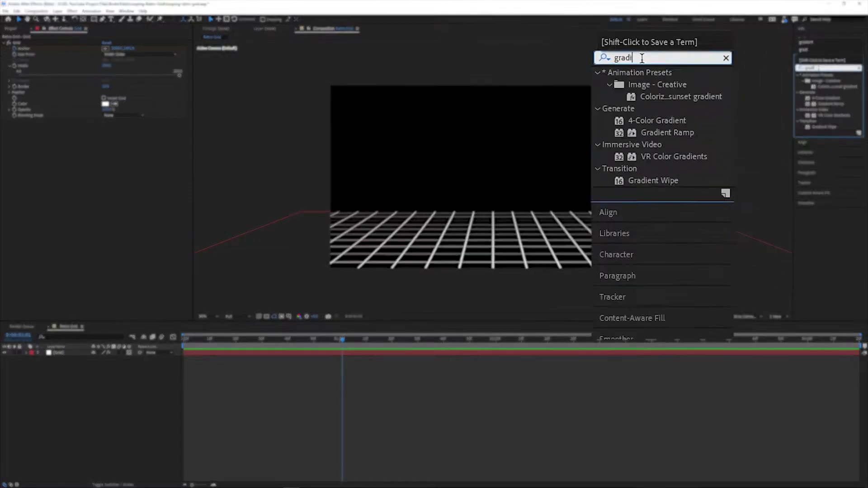
drag(830, 104, 506, 244)
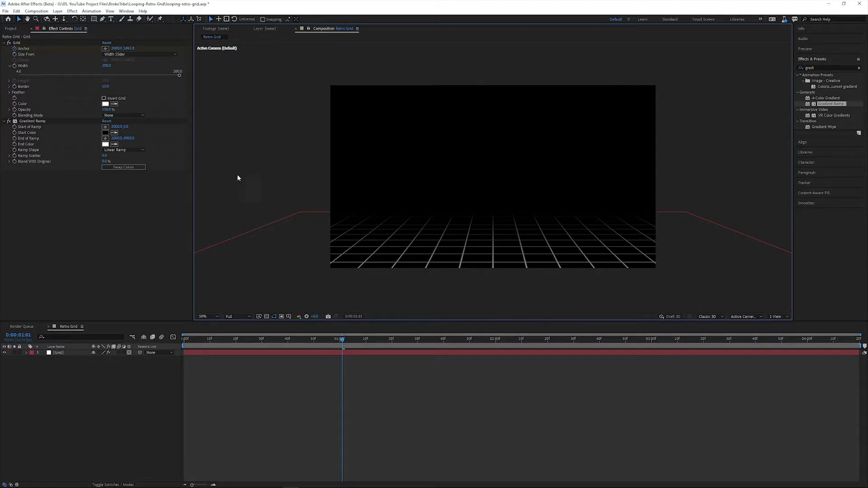
Add an adjustment layer named Mirror and apply the Mirror effect to it
right_click(106, 395)
mouse_move(151, 403)
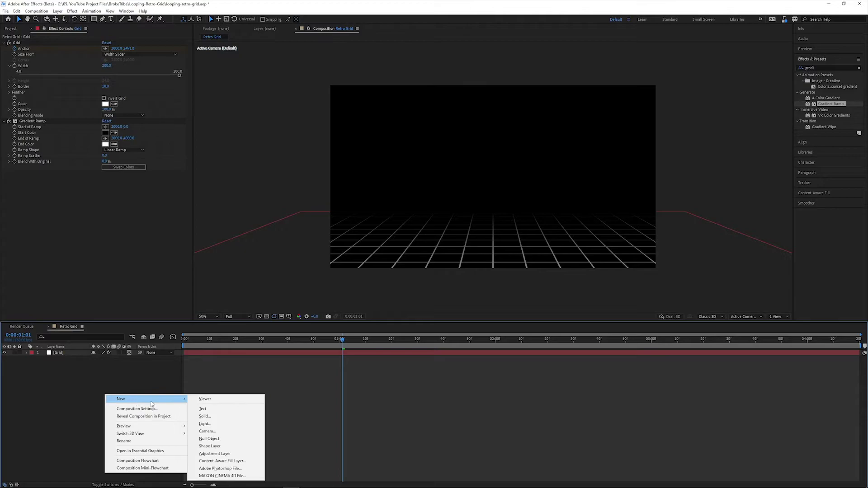
click(215, 454)
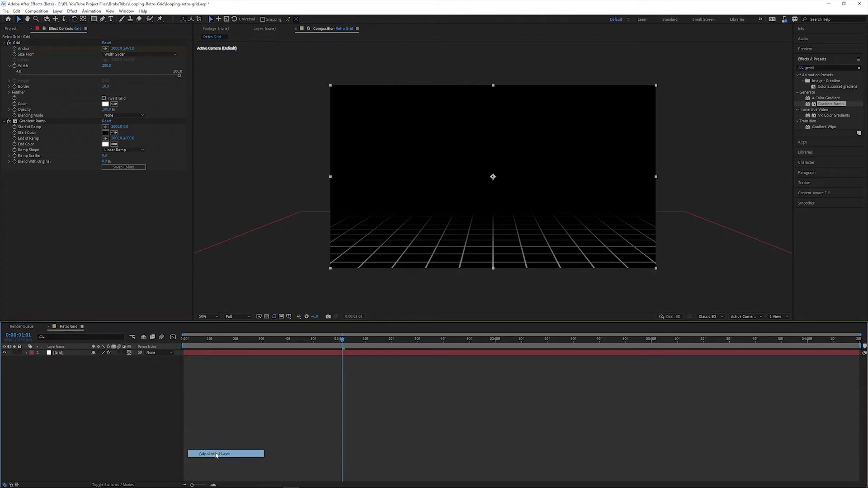
right_click(73, 353)
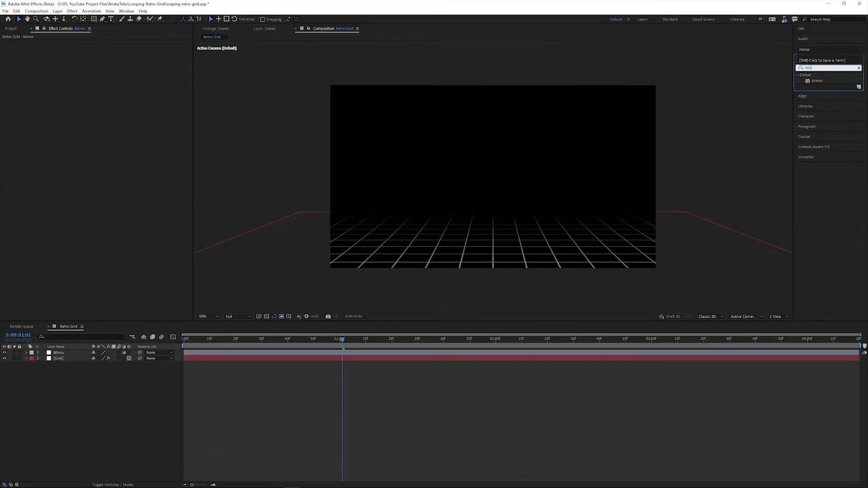
drag(819, 83, 73, 357)
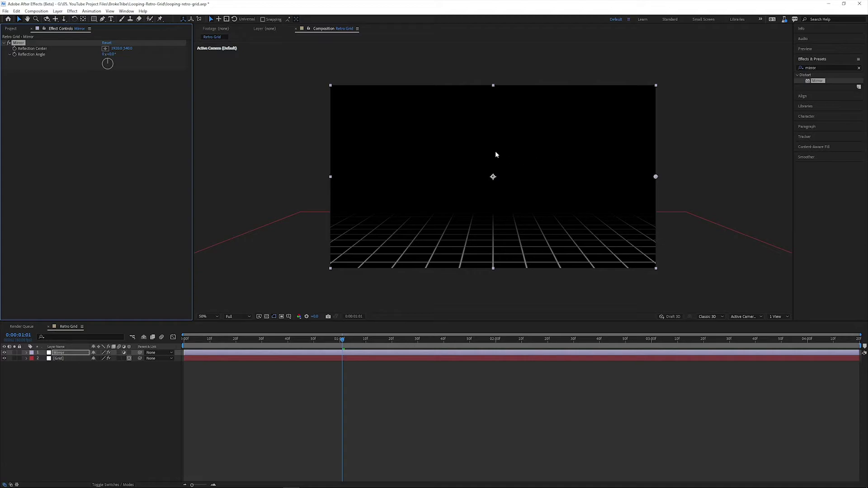
Set the Mirror effect's Reflection Angle to -90° so the floor reflects as a ceiling
click(256, 151)
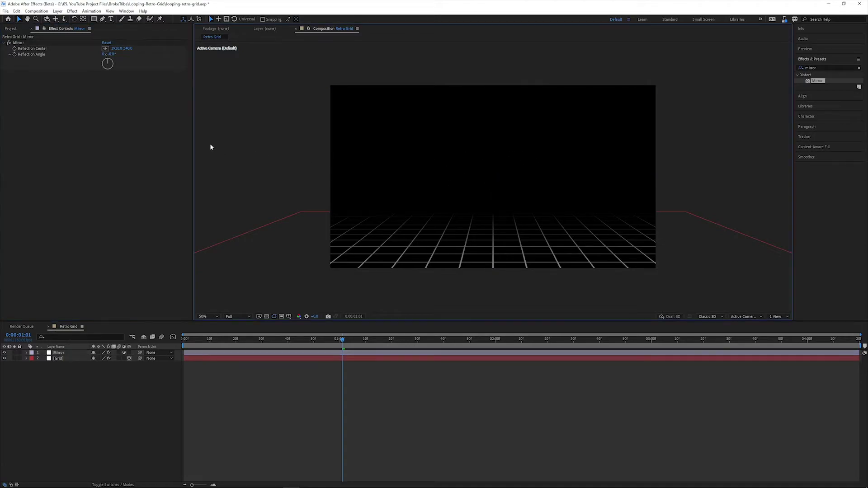
click(110, 54)
key(Return)
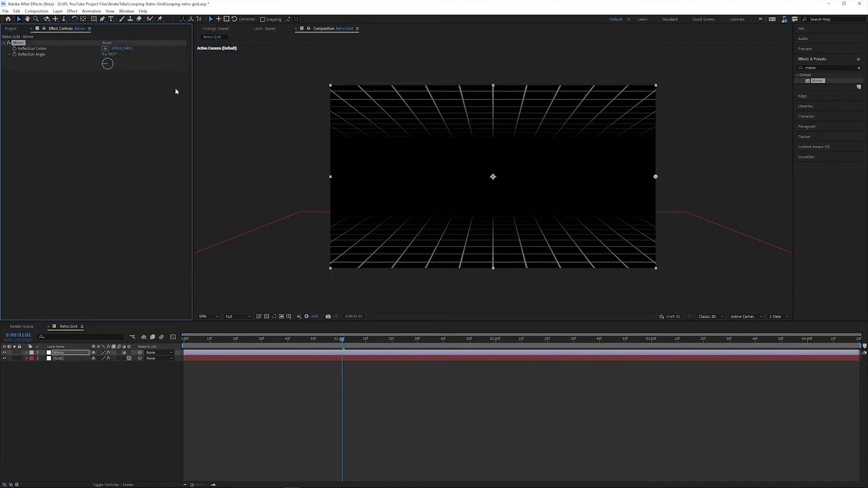
click(268, 134)
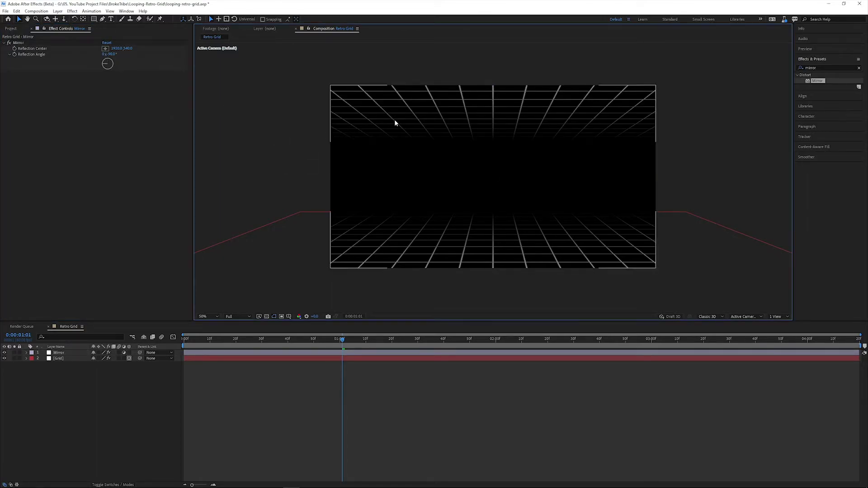
drag(247, 338, 178, 338)
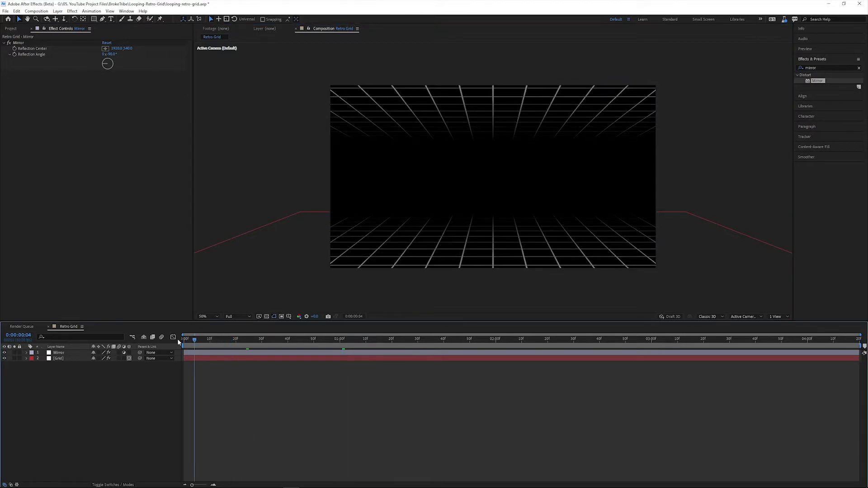
Preview the animation, then add another adjustment layer above Mirror
key(space)
right_click(67, 382)
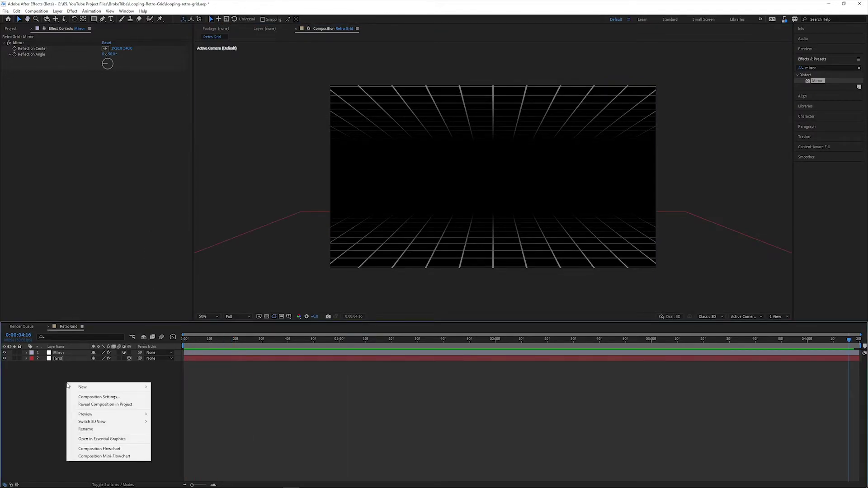
mouse_move(90, 388)
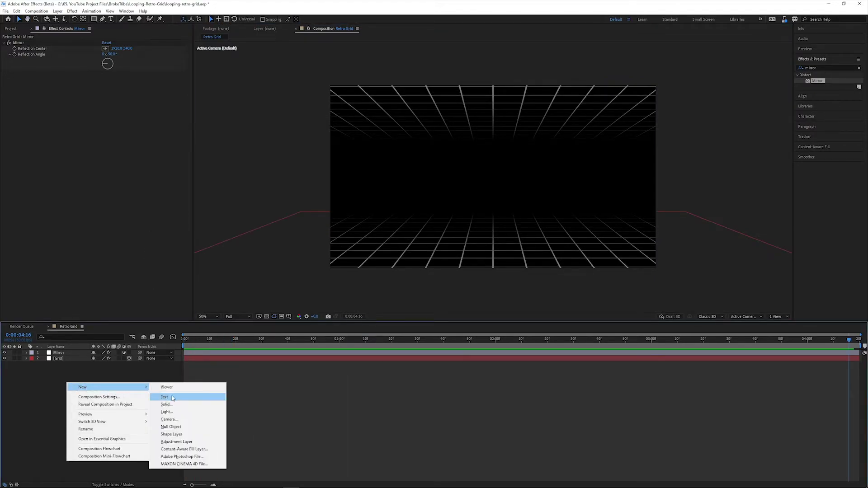
click(166, 441)
Rename the new adjustment layer 'Grid Visuals'
right_click(77, 354)
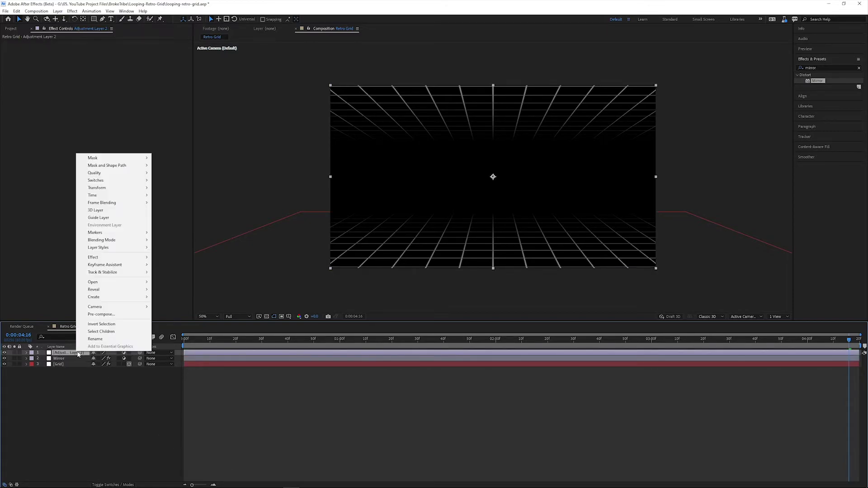
click(94, 337)
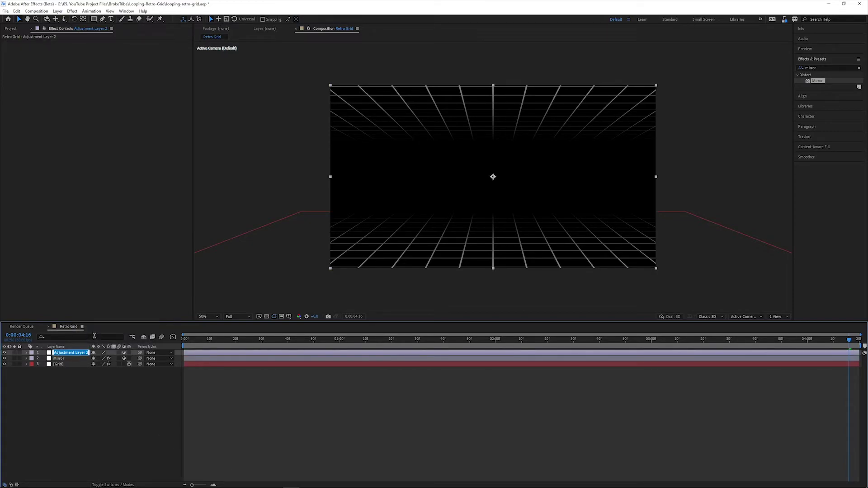
text(Grid Visuals)
key(Return)
double_click(833, 67)
Apply Tint to the Grid Visuals layer with Map White To set to pink FF006C
text(tint)
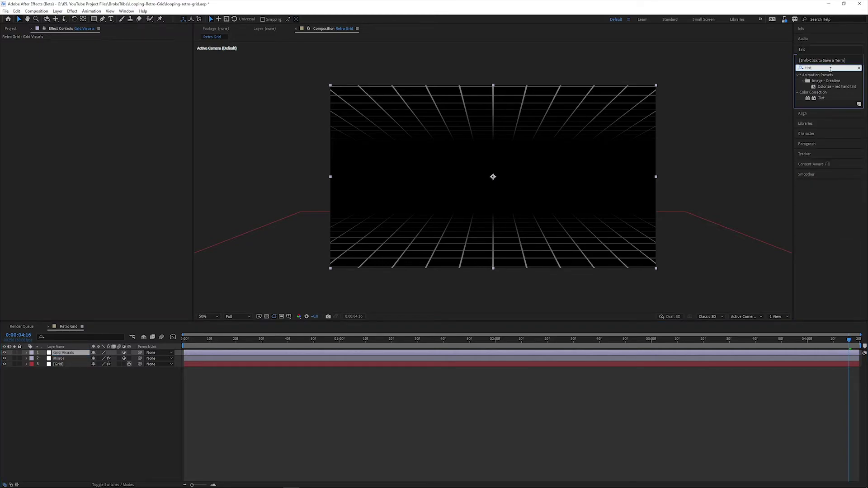
drag(822, 100, 64, 354)
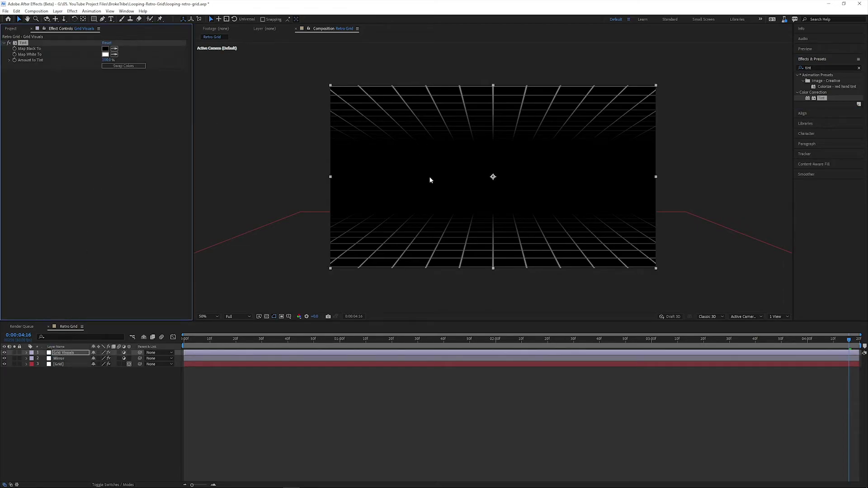
click(105, 55)
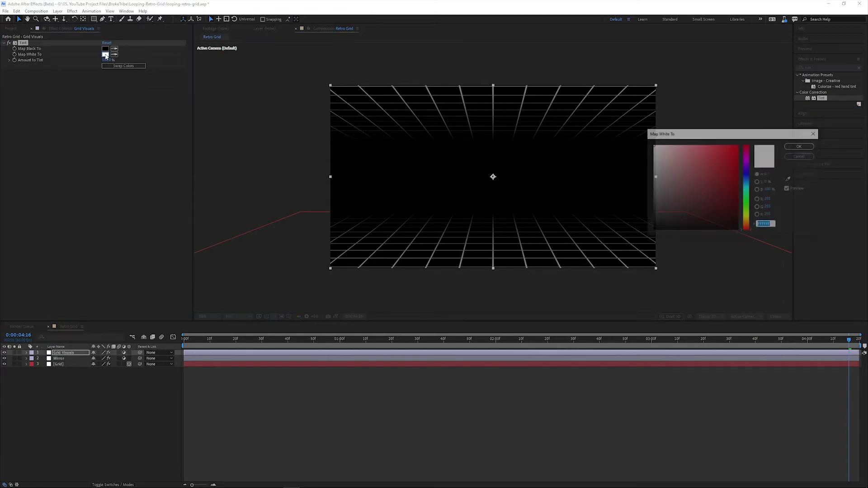
click(745, 152)
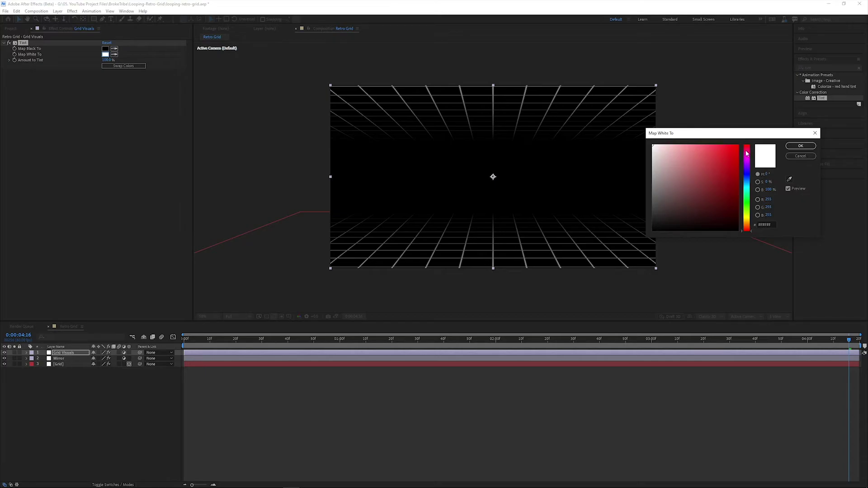
mouse_move(733, 156)
mouse_down()
mouse_move(724, 159)
mouse_move(742, 141)
mouse_up()
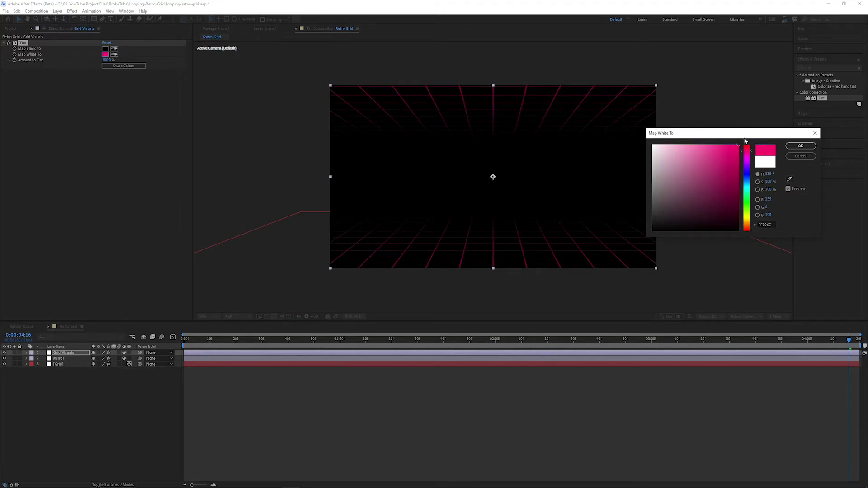
click(800, 145)
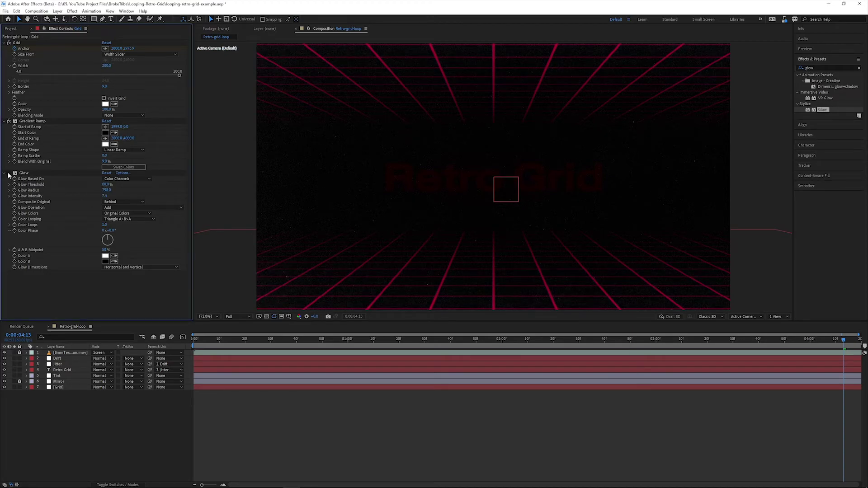
Preview the finished example, then add BrokeTribe-Film-Grain.mov as the top layer above Grid Visuals
click(9, 74)
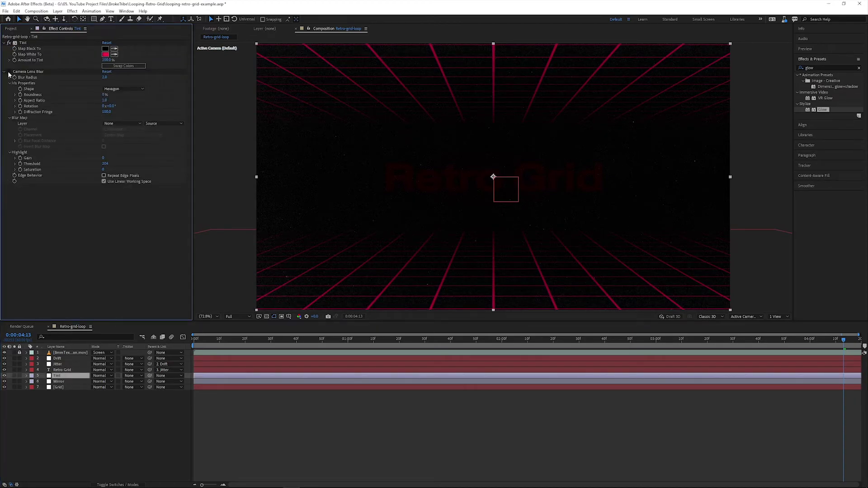
key(space)
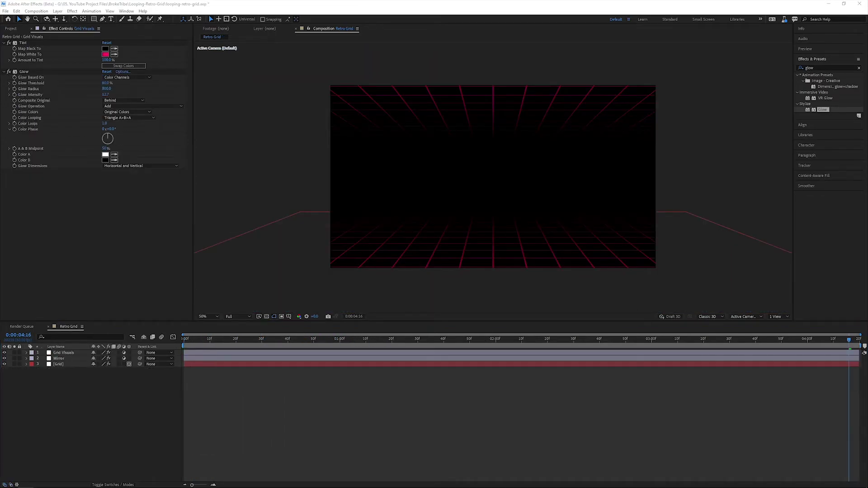
drag(219, 446, 91, 393)
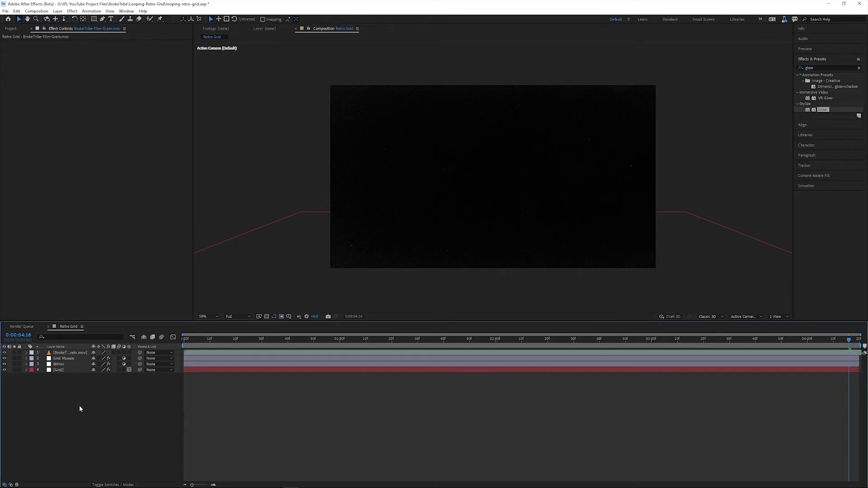
Set the film grain layer's blend mode to Screen and fit the viewer magnification
key(Home)
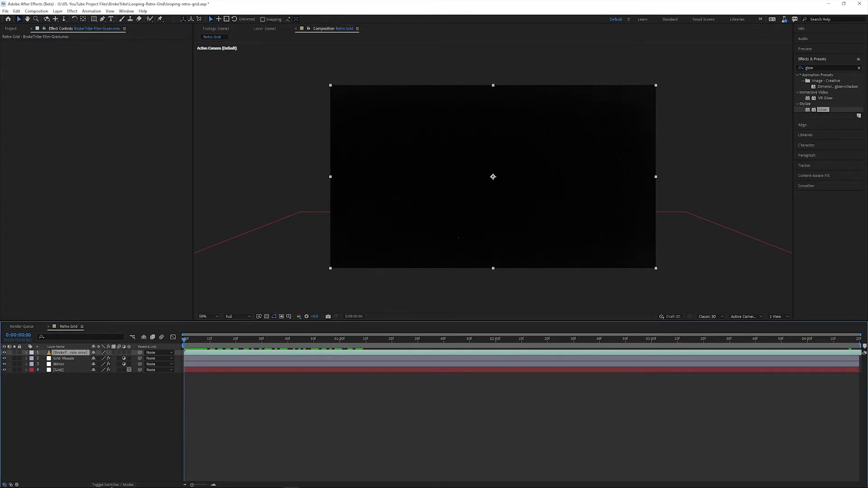
click(113, 485)
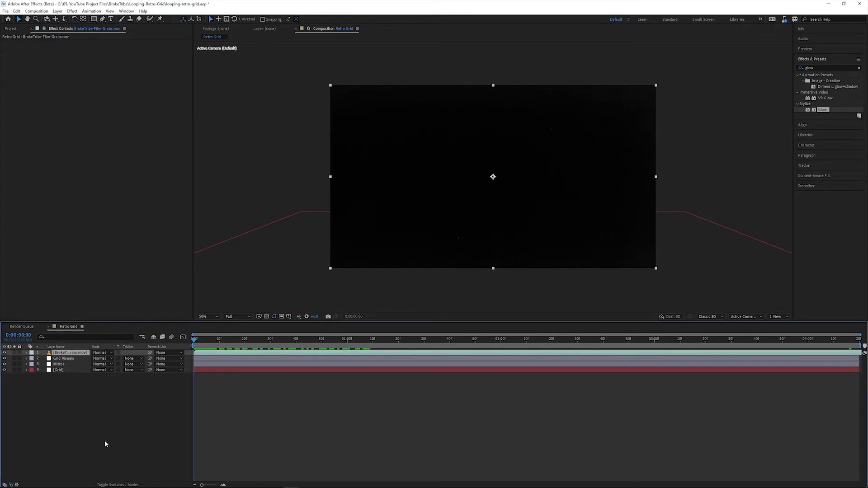
click(100, 353)
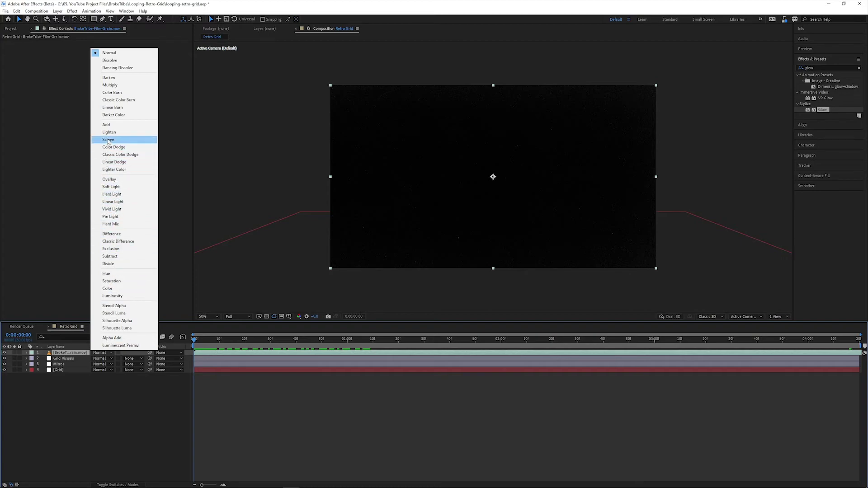
click(108, 140)
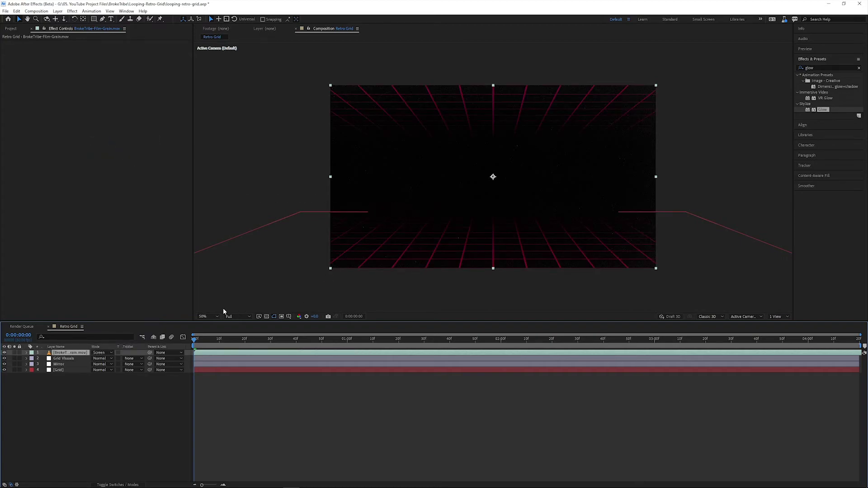
click(216, 317)
click(214, 324)
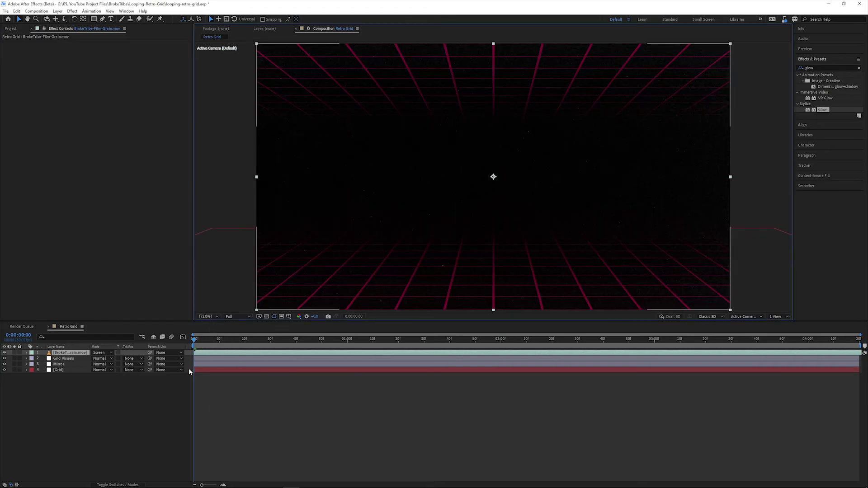